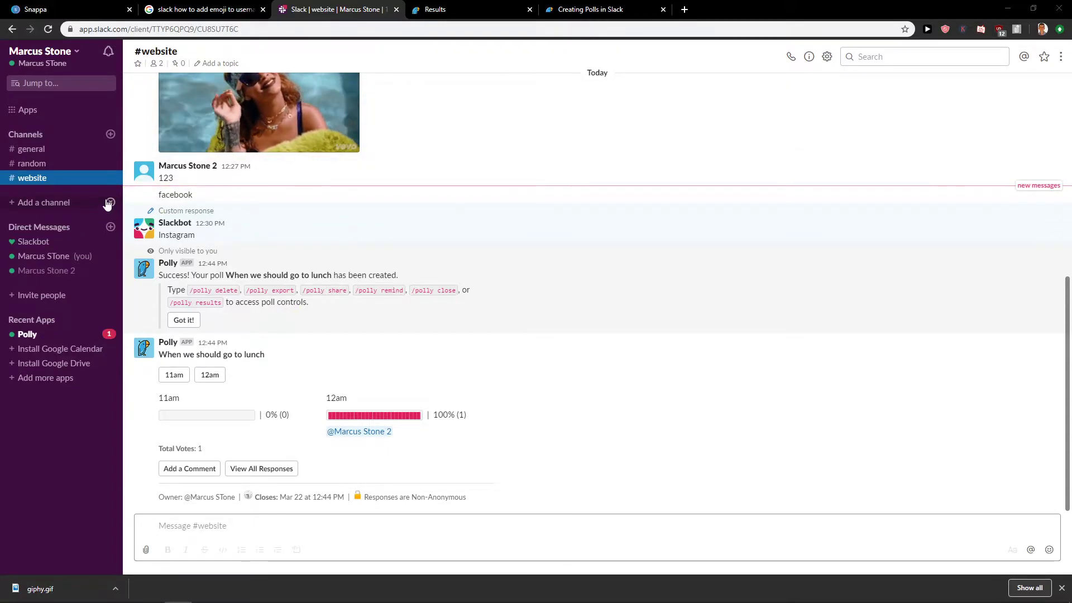
# From the sidebar's Add a channel option, start a new channel via Browse Channels.
pyautogui.click(43, 202)
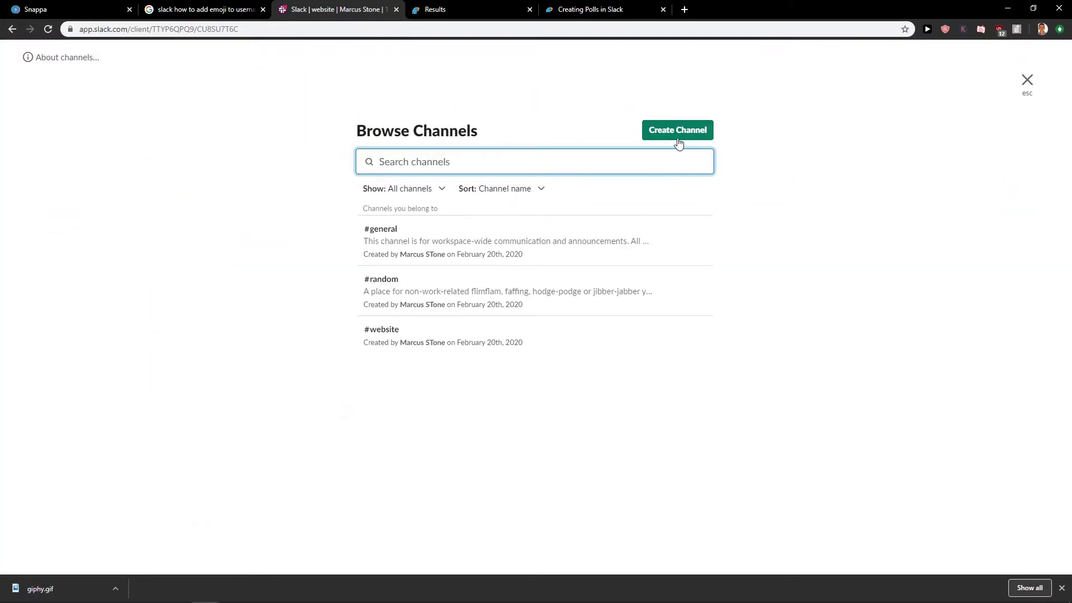
pyautogui.click(660, 134)
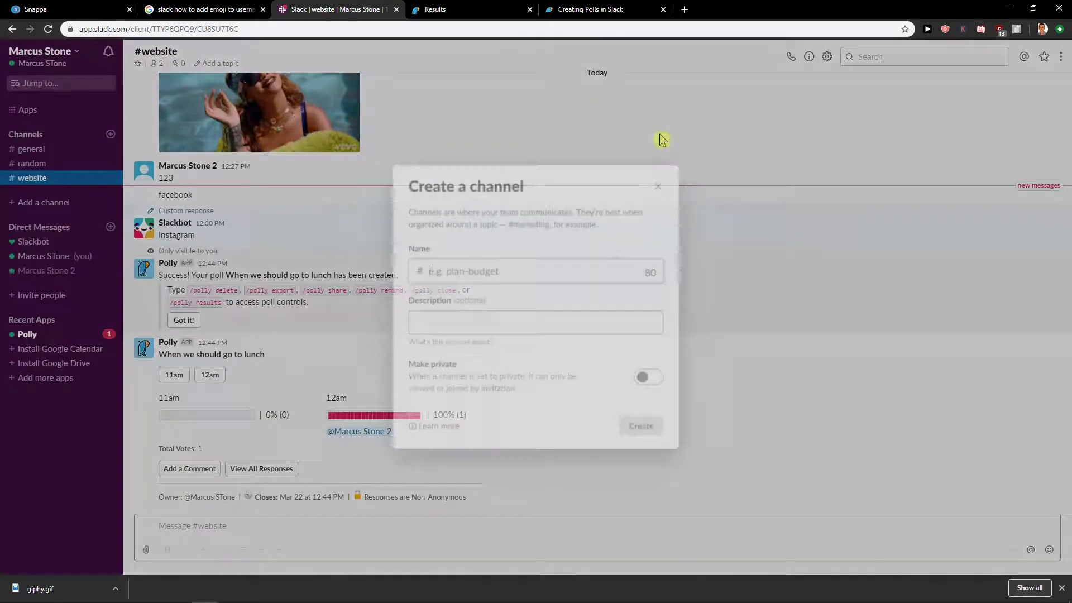
# Name the new channel 'marketing' with the description 'Channel about marketing'.
pyautogui.click(467, 268)
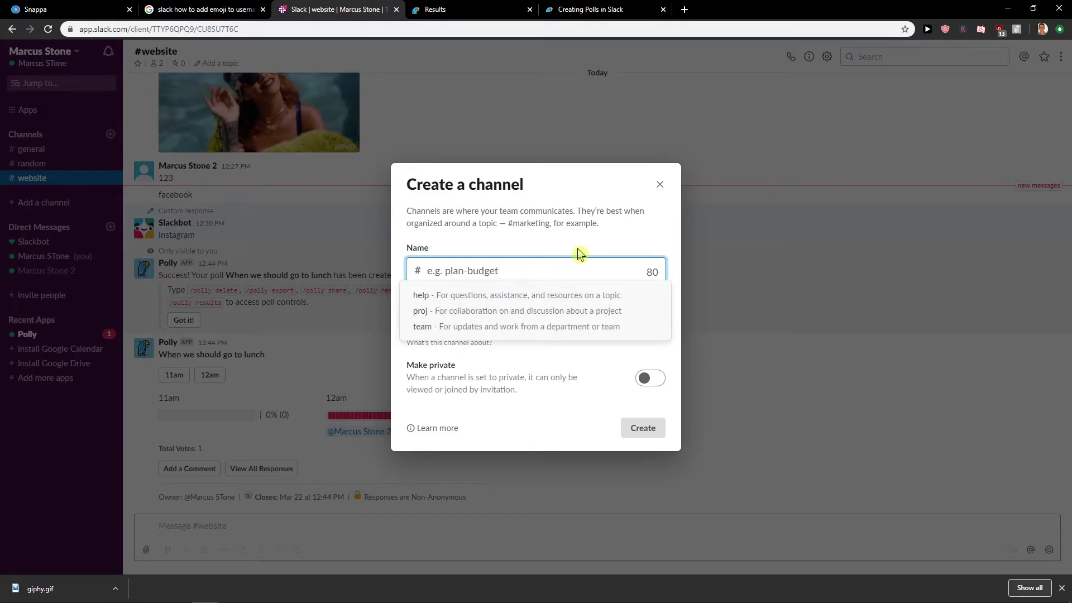
pyautogui.write('marketing')
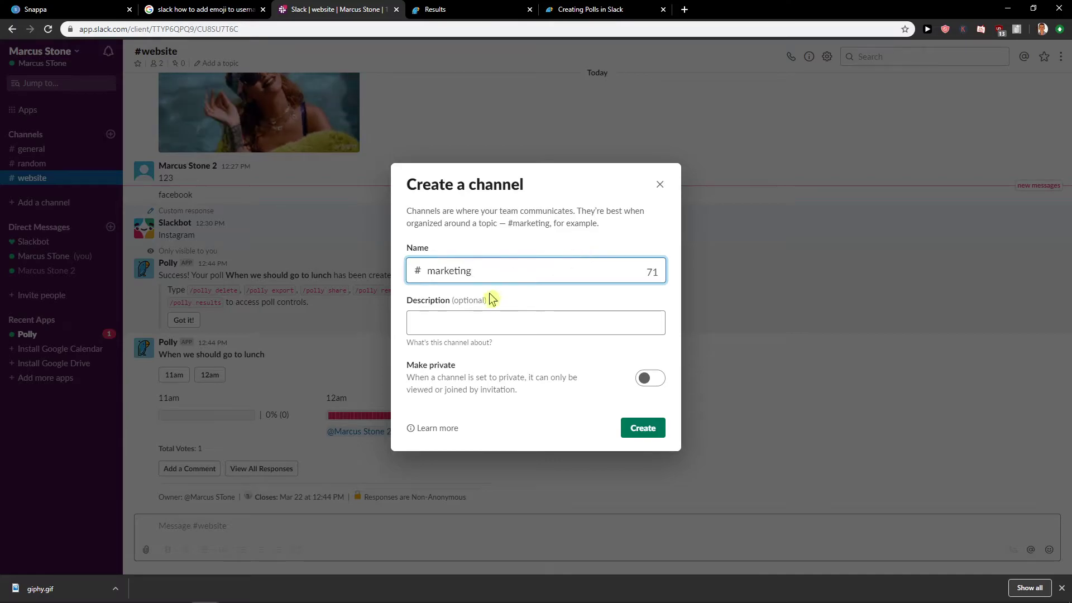
pyautogui.click(496, 324)
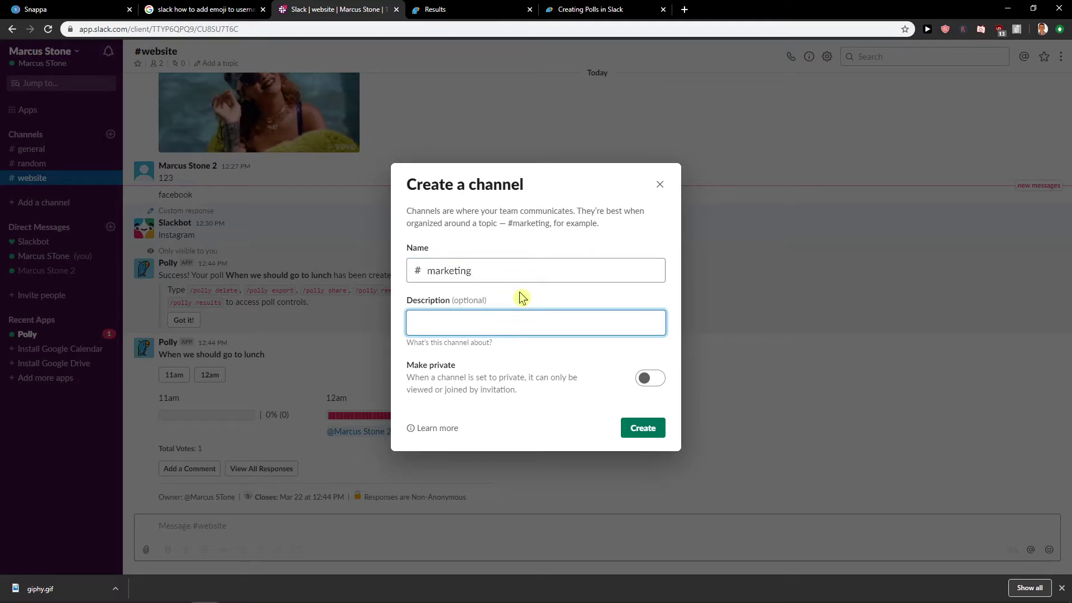
pyautogui.write('Chenn')
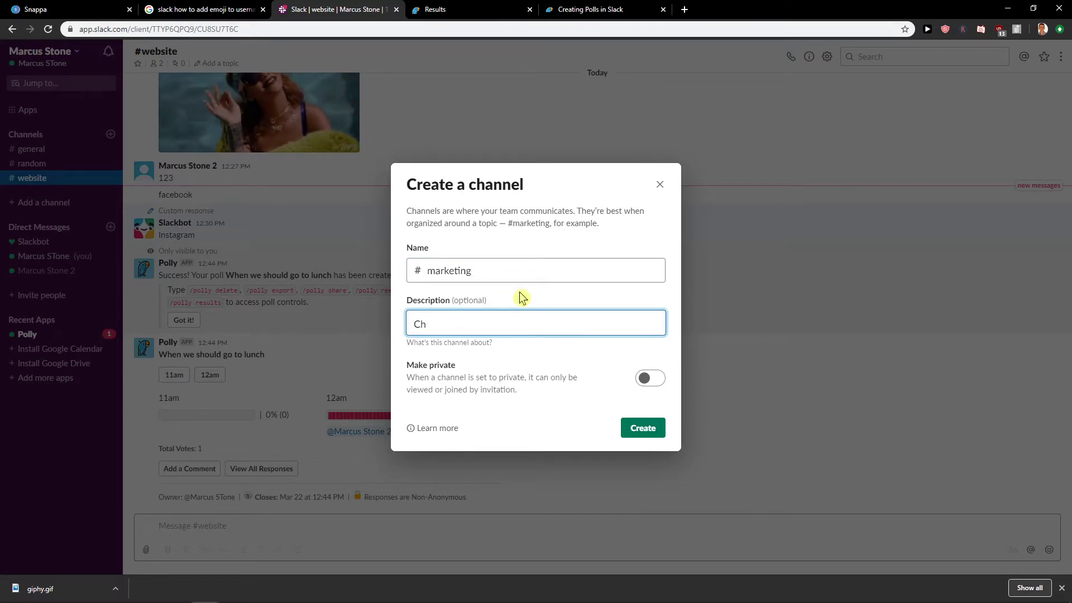
pyautogui.write('about marketing')
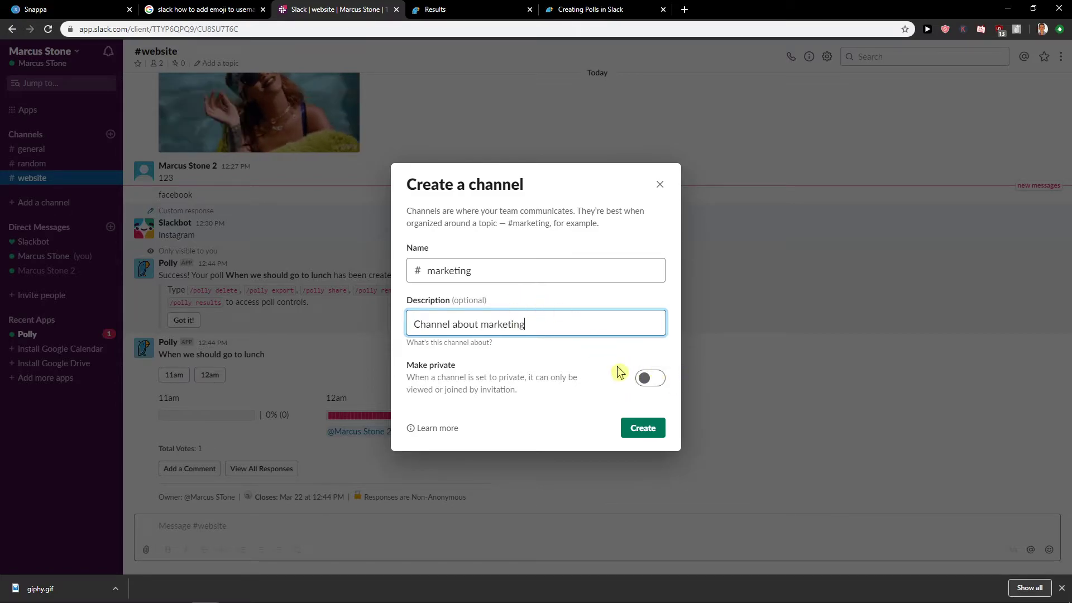
pyautogui.moveTo(456, 381); pyautogui.dragTo(554, 394)
# Toggle Make private on and off, create #marketing, and add Marcus Stone 2 as a member.
pyautogui.click(418, 388)
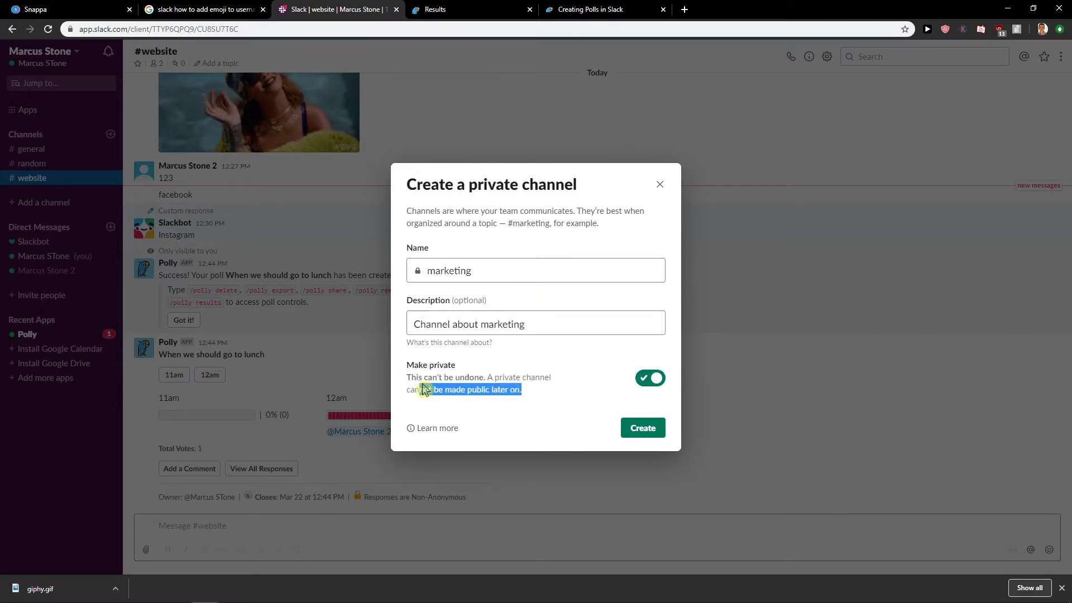
pyautogui.click(650, 378)
pyautogui.click(643, 428)
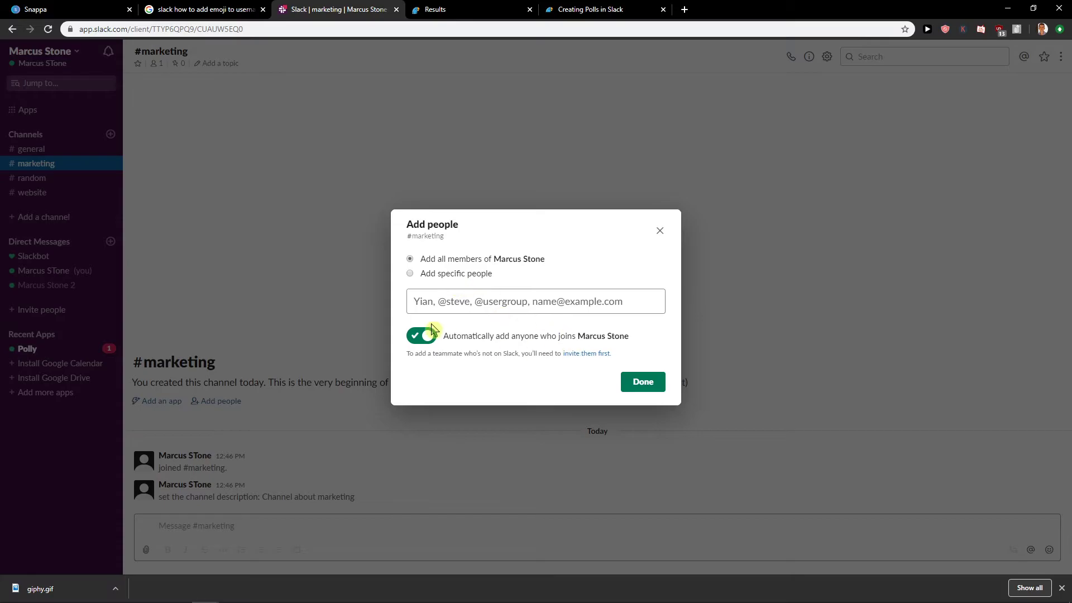
pyautogui.click(642, 381)
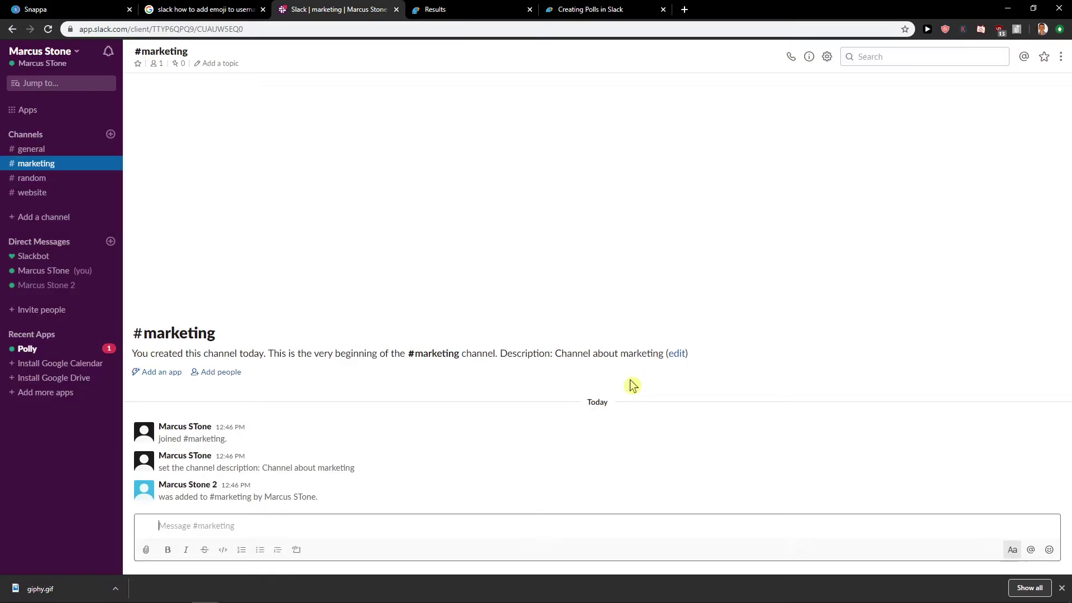